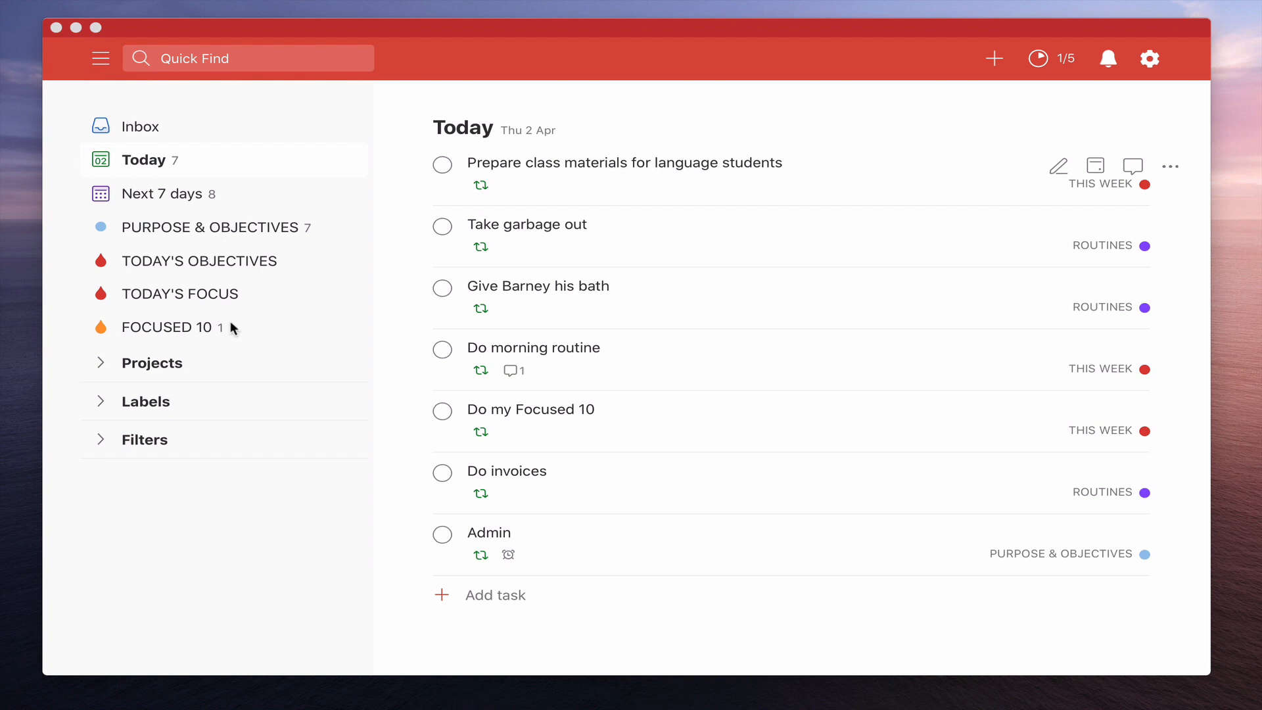
# Step: Toggle the sidebar hidden and shown again, first by its button then with the M shortcut
pyautogui.click(101, 60)
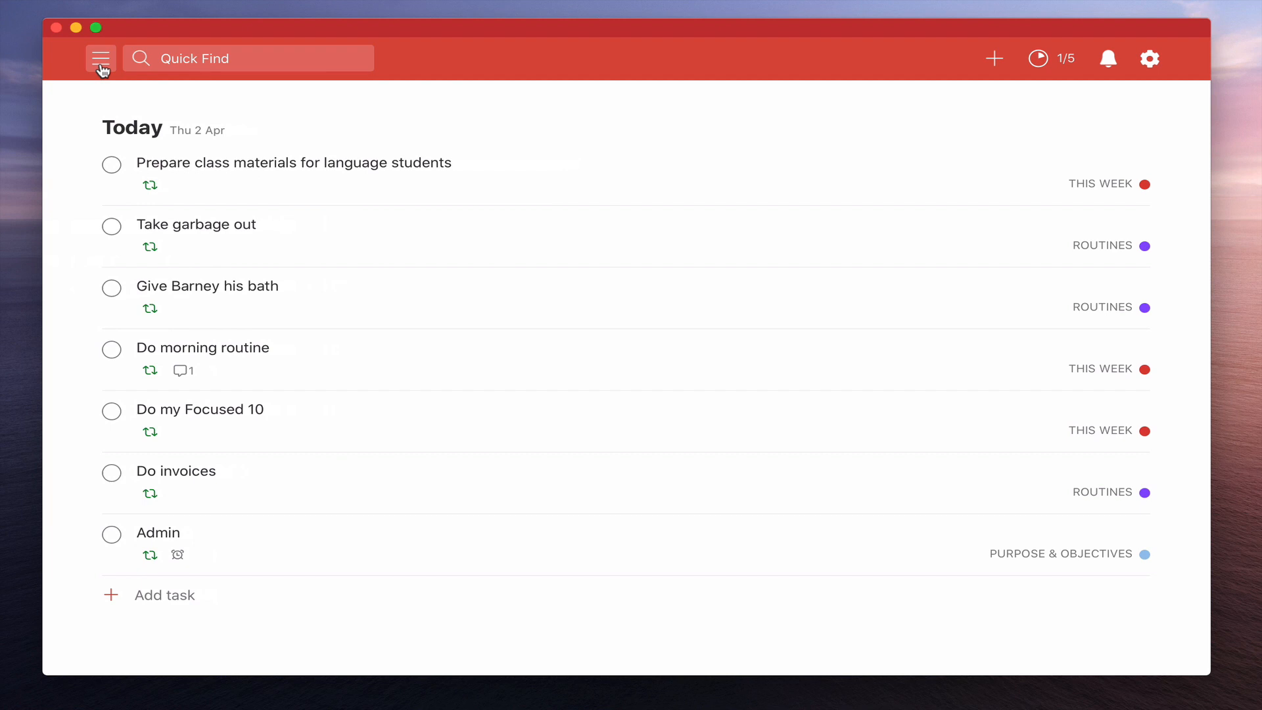
pyautogui.click(101, 61)
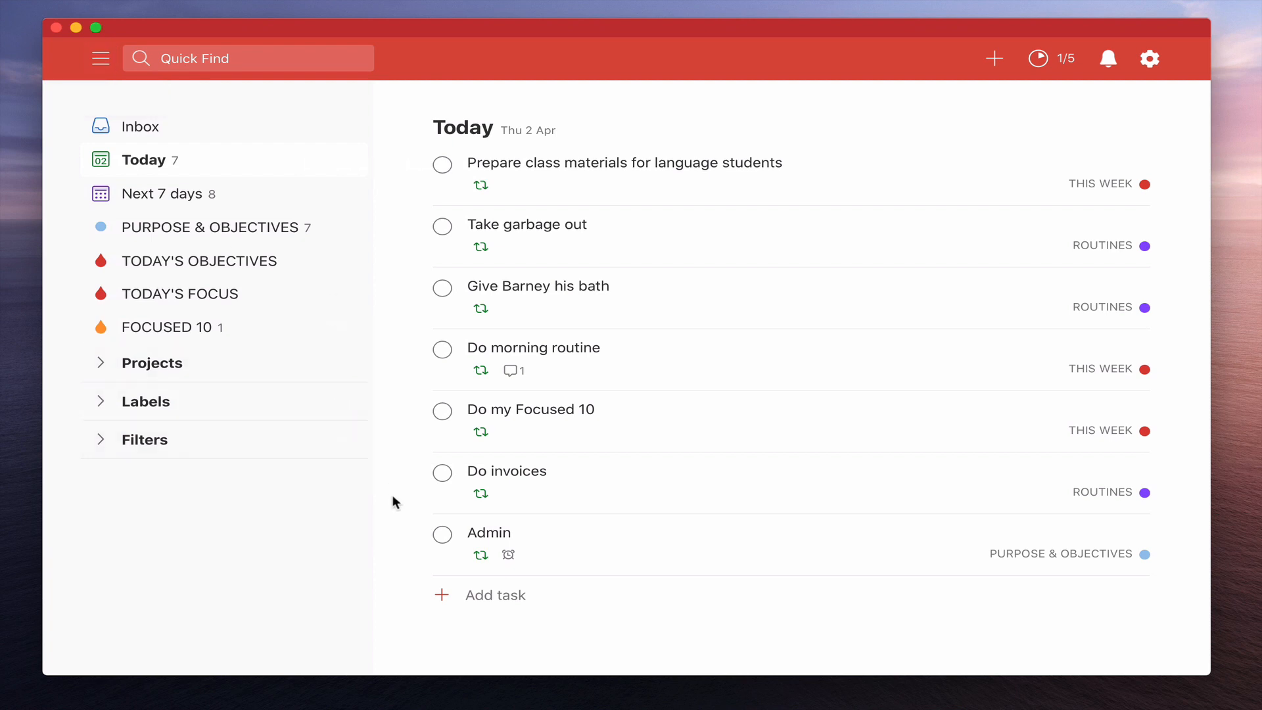
pyautogui.press('m')
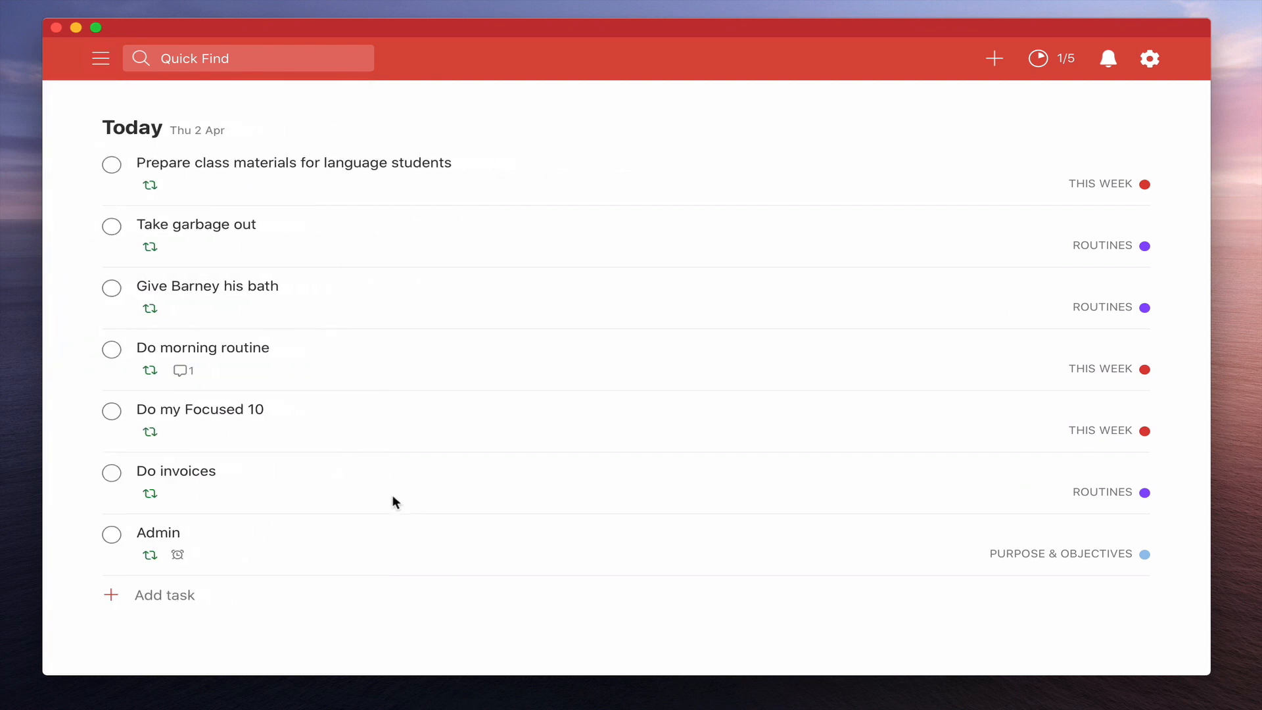
pyautogui.press('m')
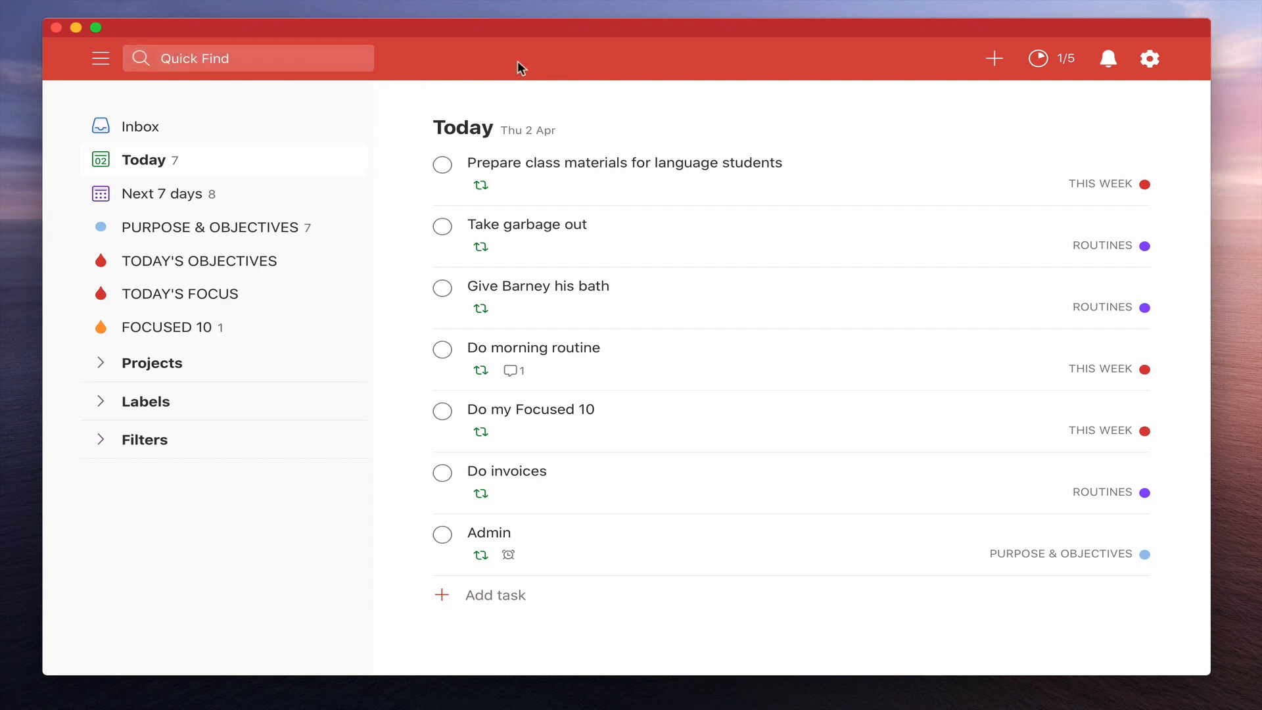
pyautogui.write('f')
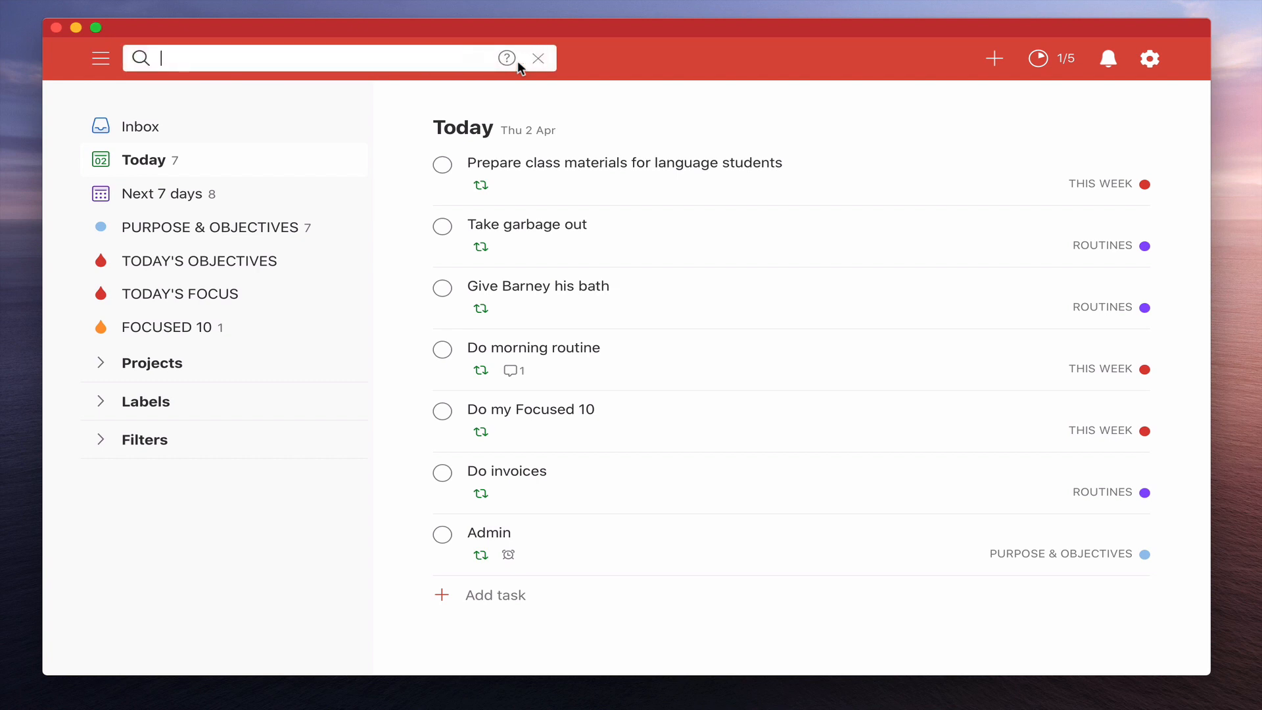
pyautogui.write('barney')
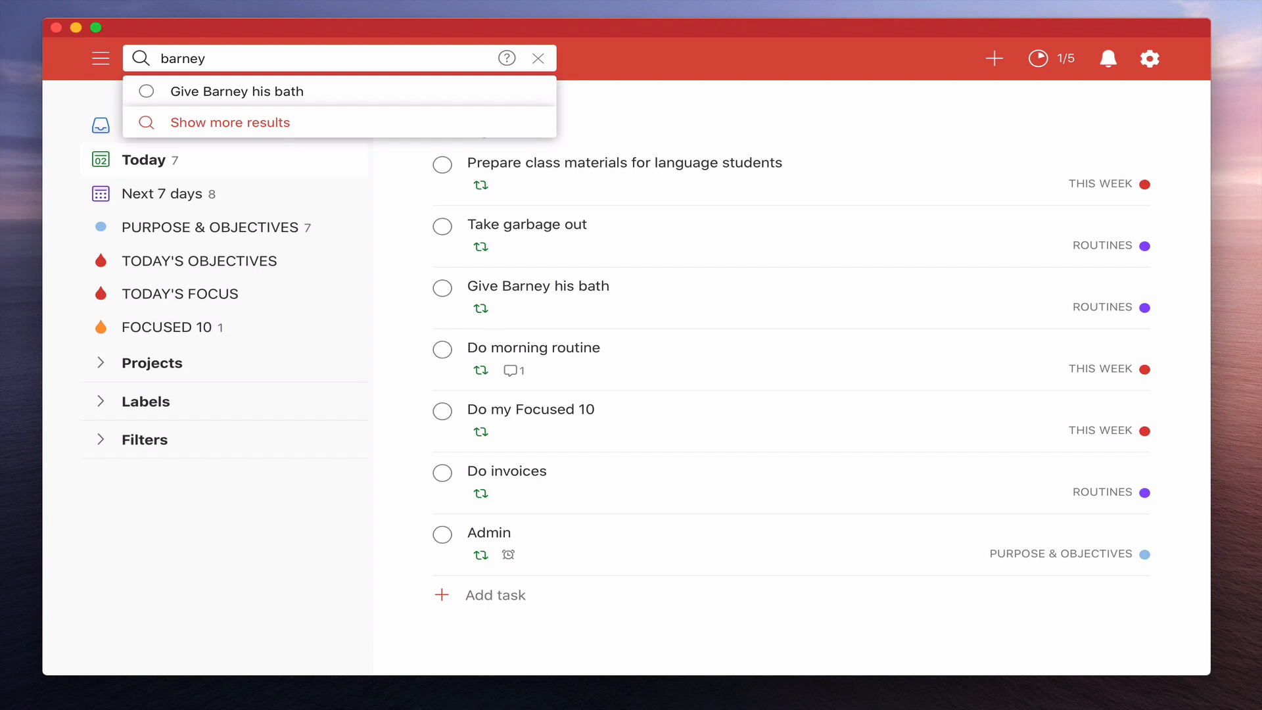
# Step: View the Give Barney his bath task details, close them, and focus Quick Find again
pyautogui.click(243, 96)
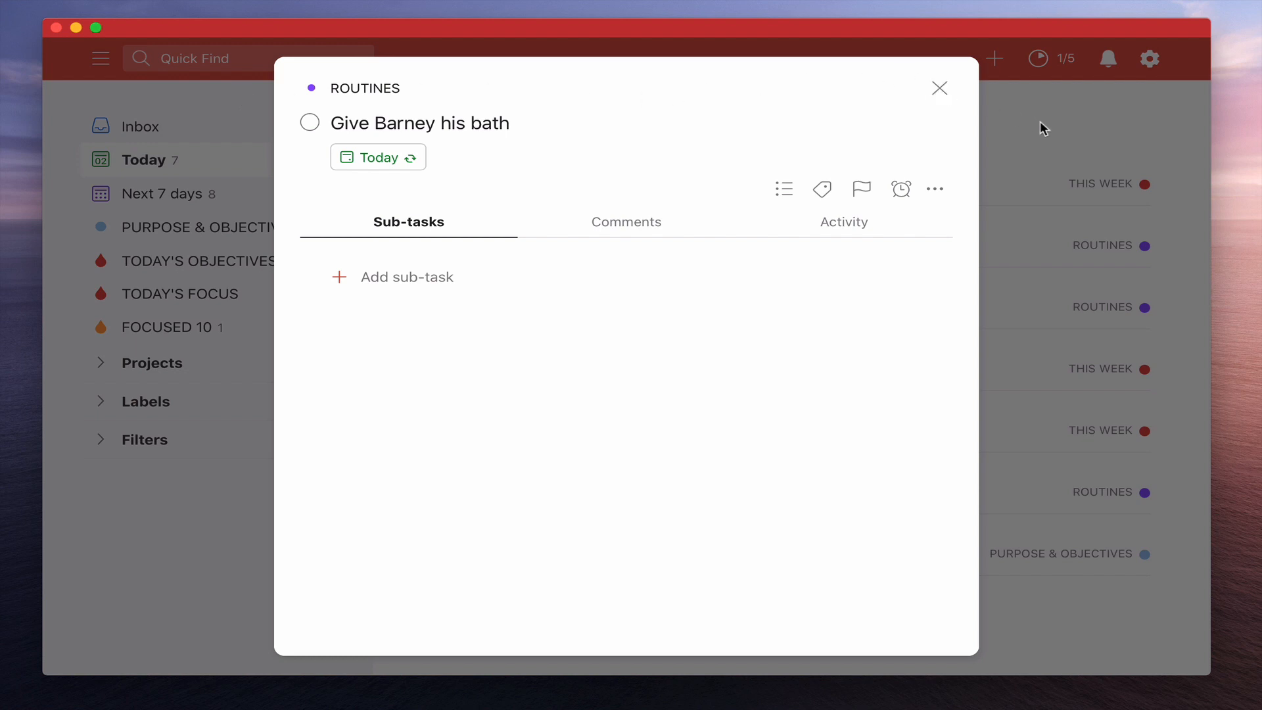
pyautogui.press('Escape')
pyautogui.press('/')
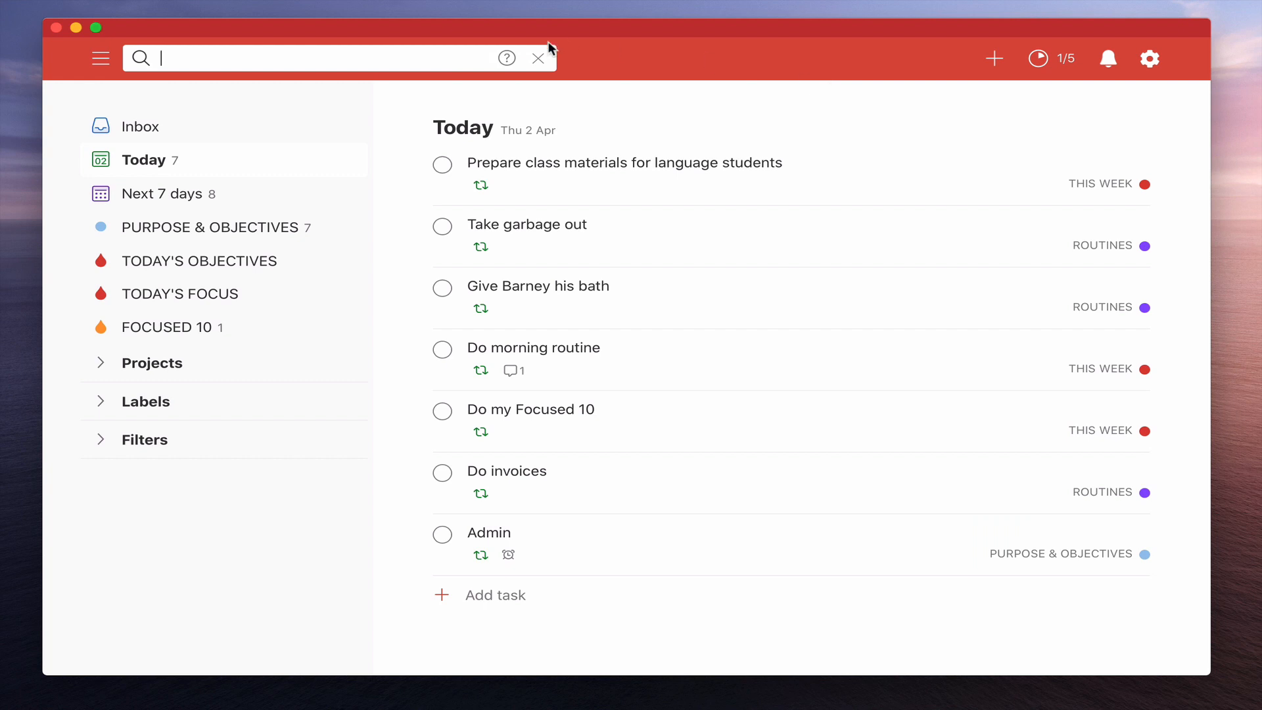
# Step: Create the task 'This is a new task' due today via Quick Add, correcting a typo
pyautogui.press('Escape')
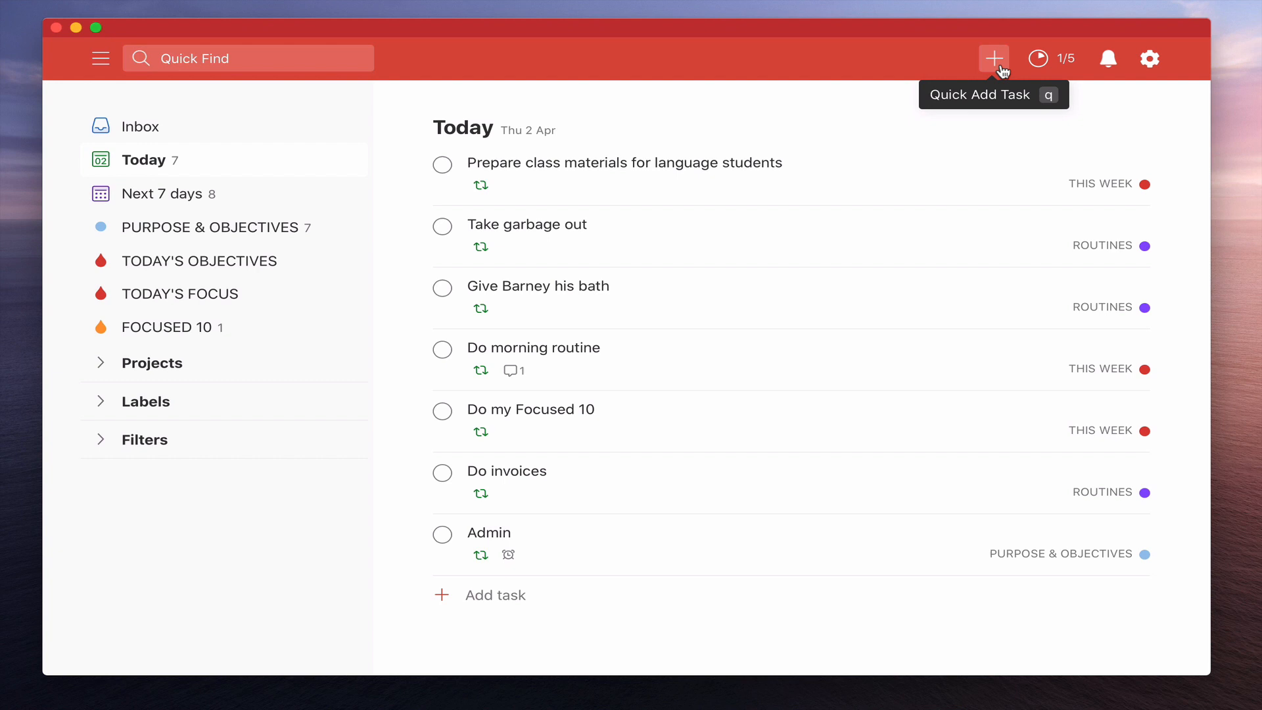
pyautogui.click(1000, 67)
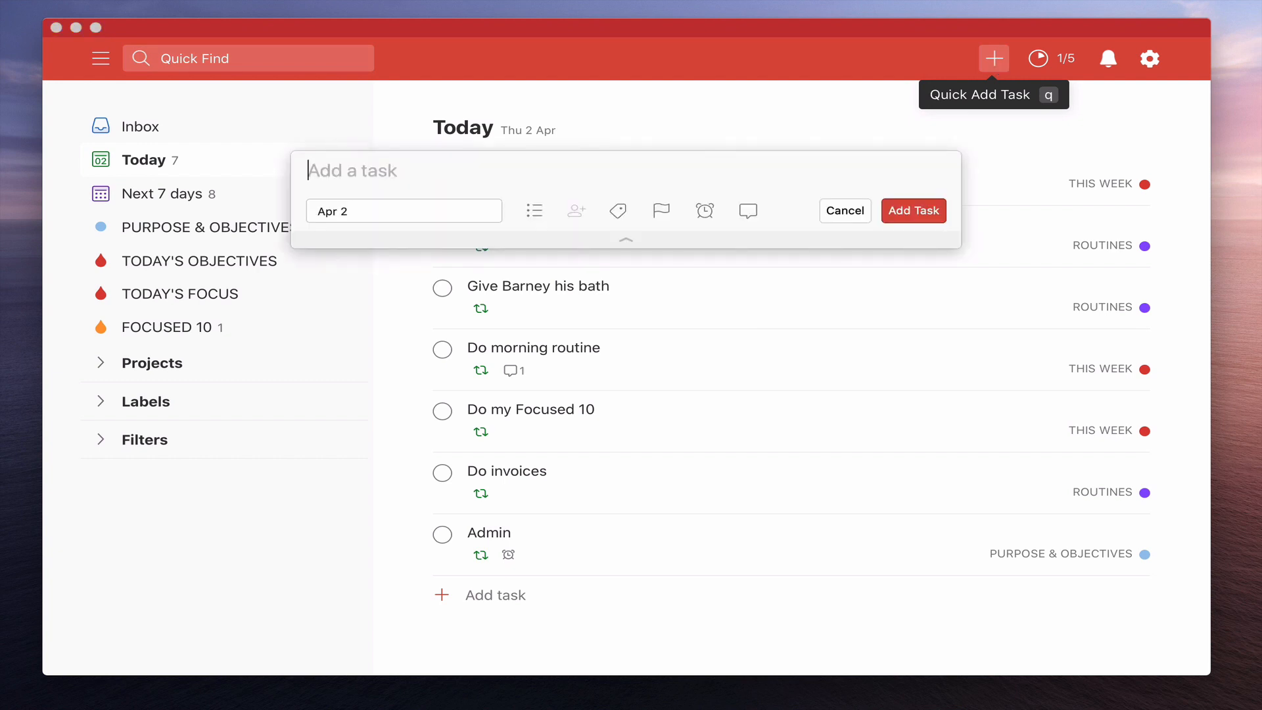
pyautogui.write('This is a b')
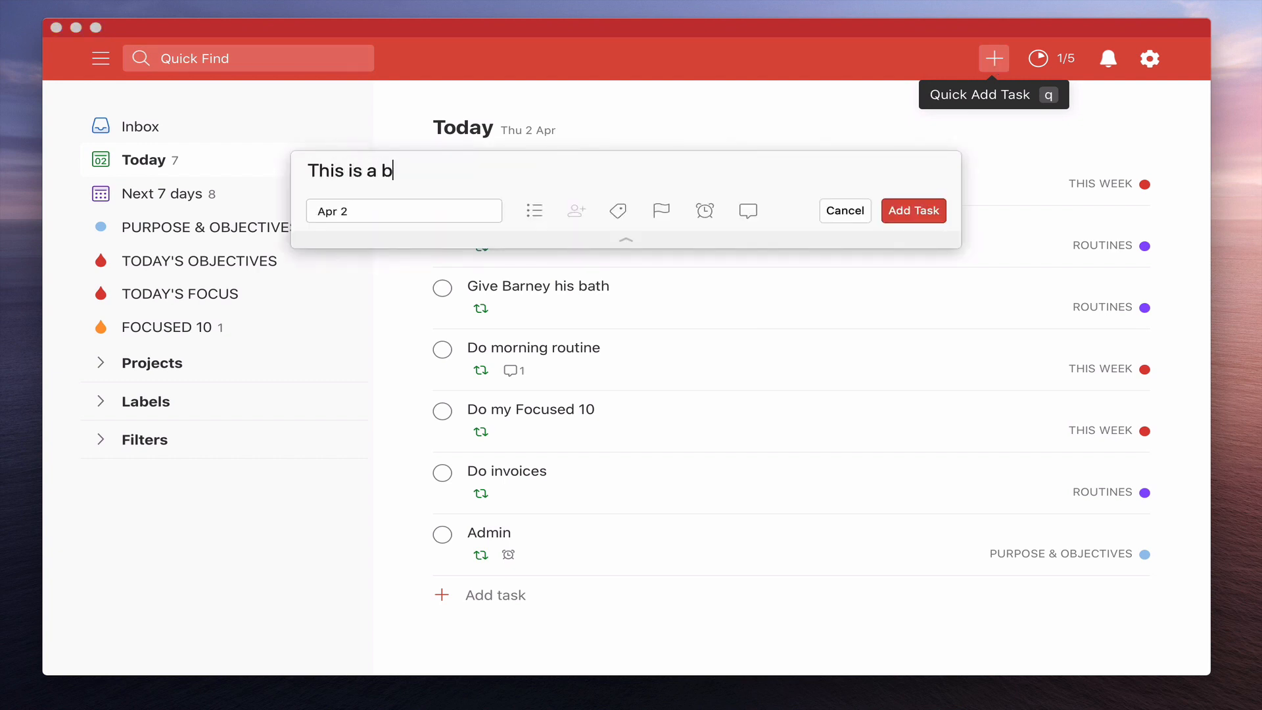
pyautogui.press('BackSpace')
pyautogui.write('new task')
pyautogui.press('Return')
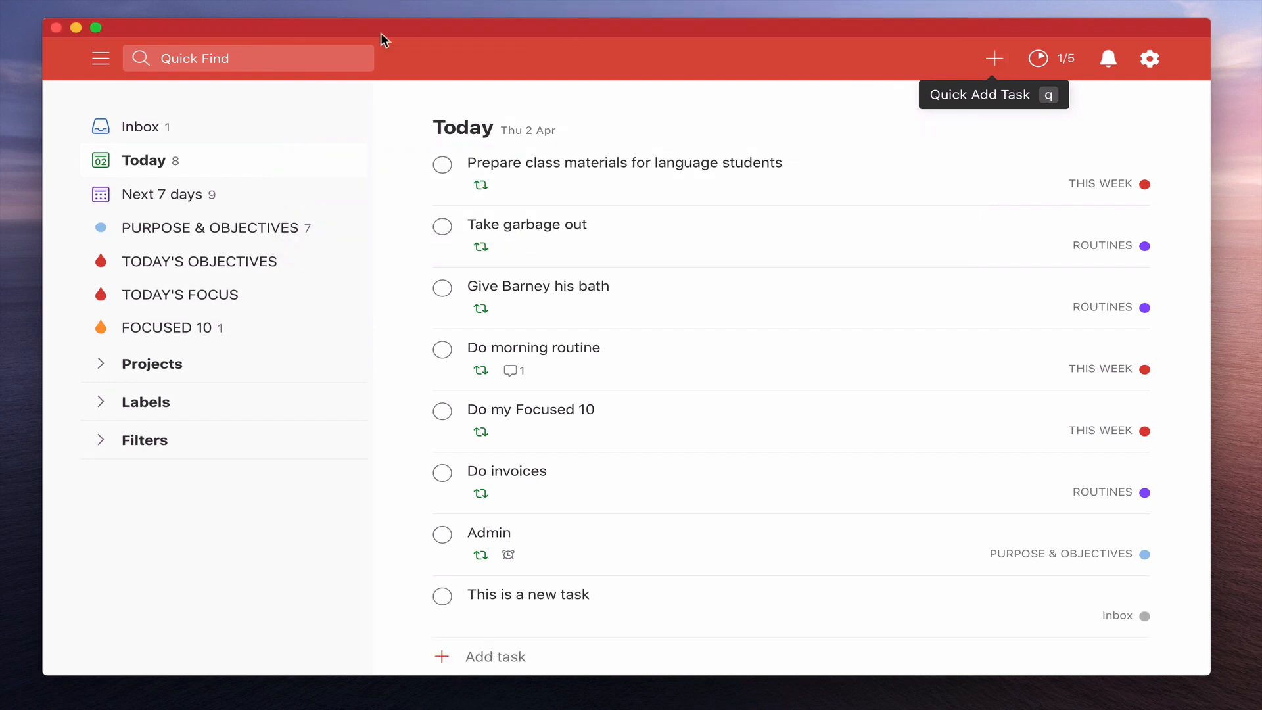
# Step: Check the new task in the Inbox, then return to the Today list
pyautogui.click(143, 126)
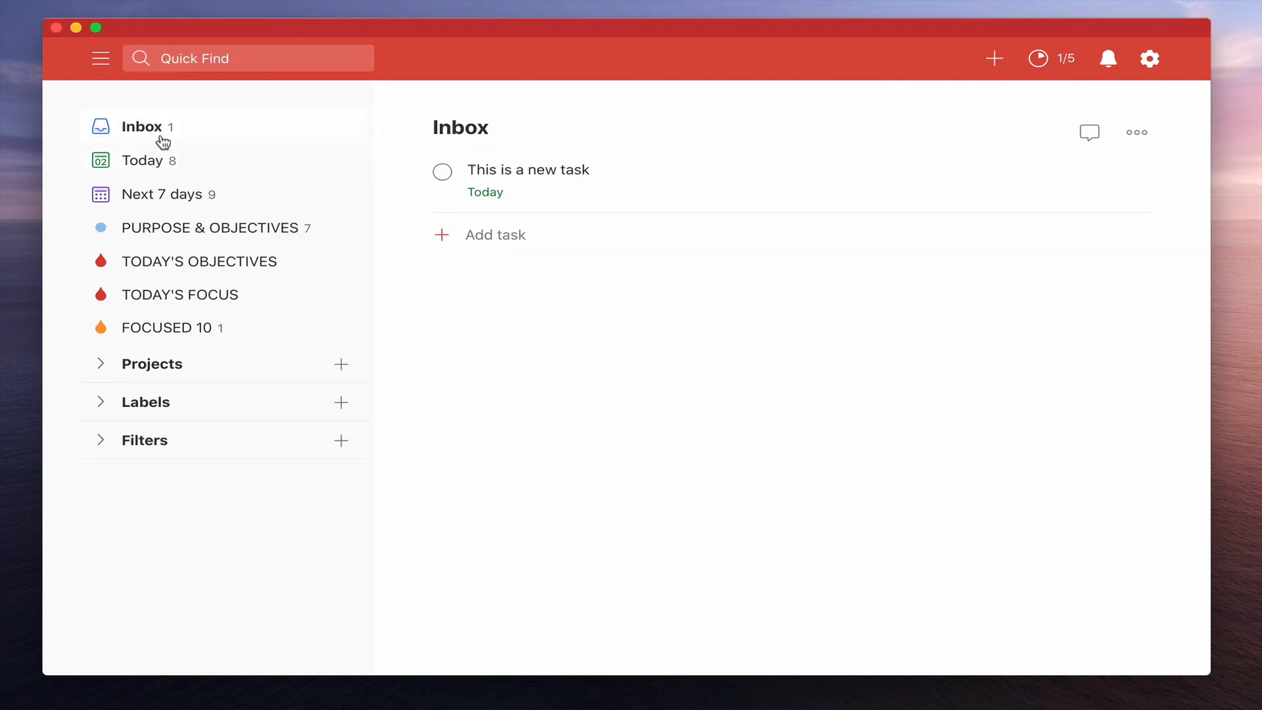
pyautogui.click(159, 160)
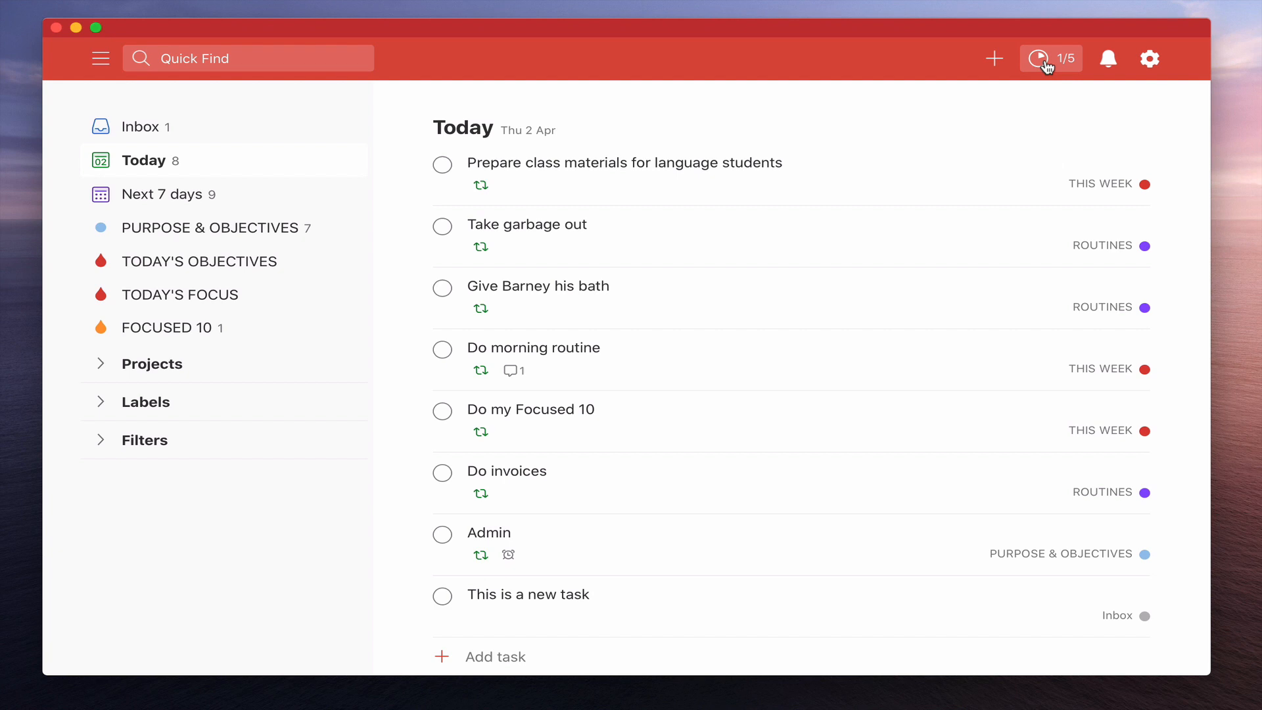
# Step: Show the Your Productivity popover and its Karma view with the Intermediate level and trend
pyautogui.click(1045, 62)
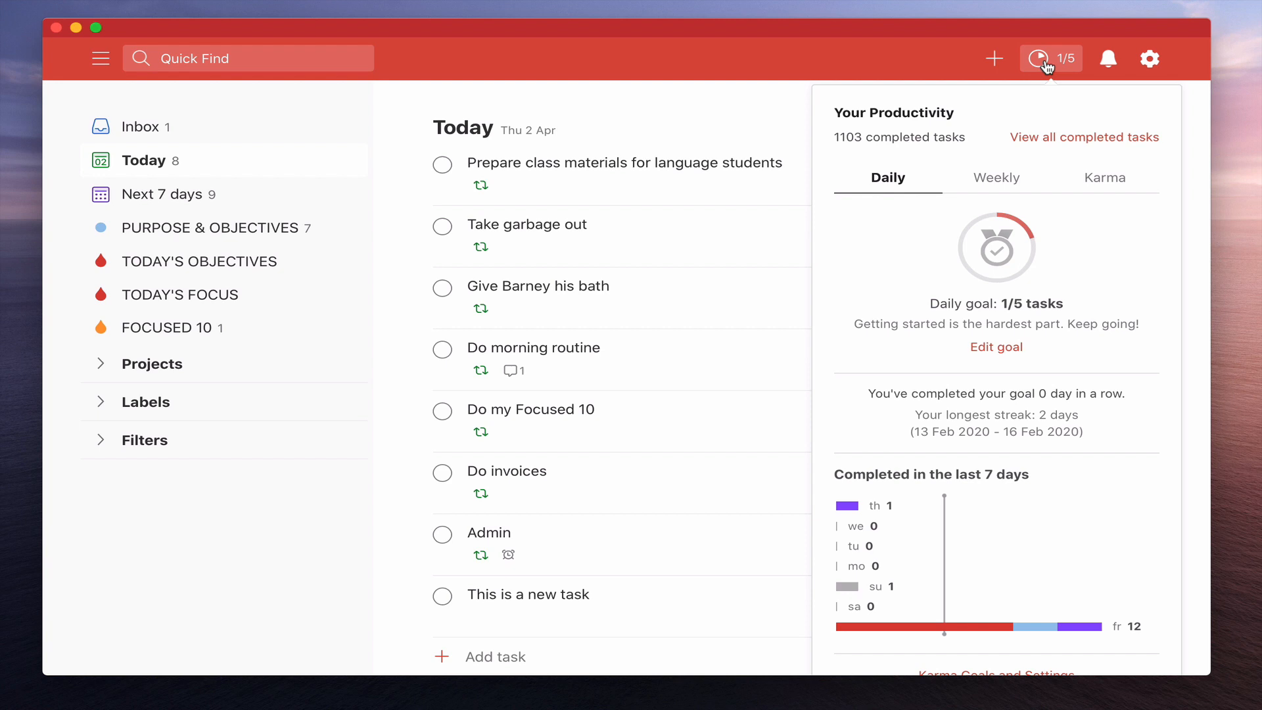
pyautogui.click(1105, 178)
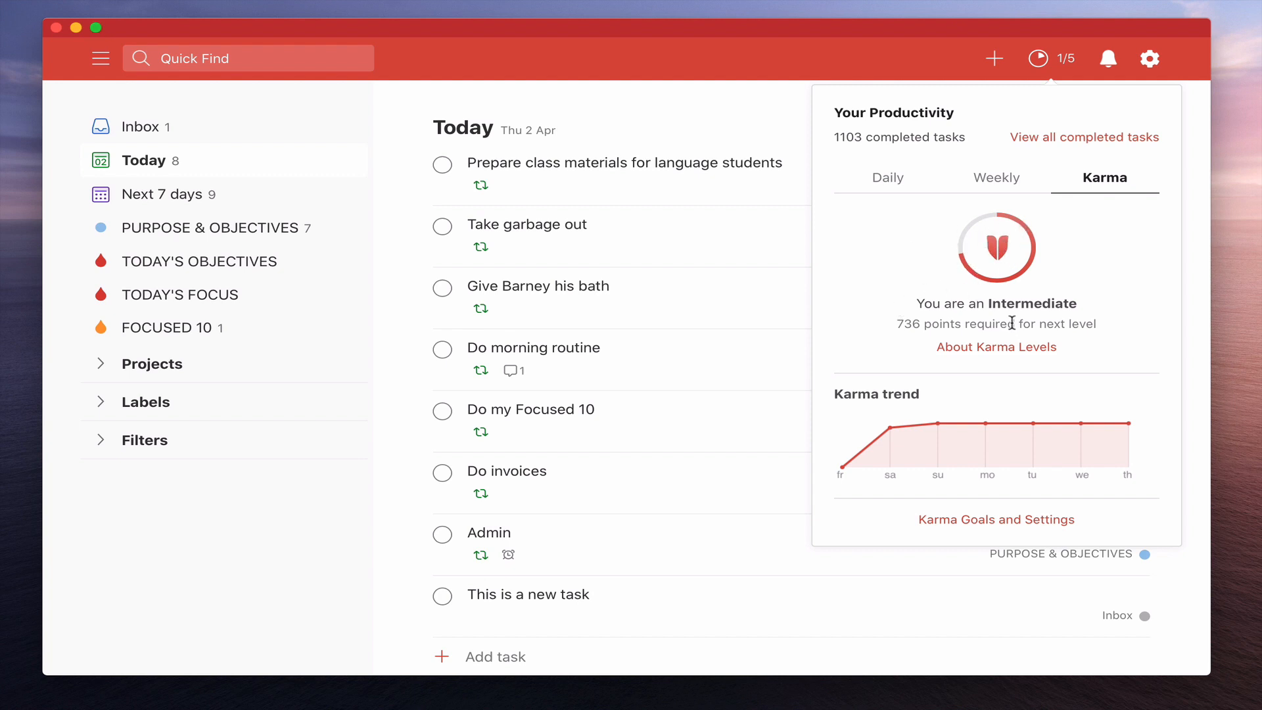
# Step: Show the About Karma Levels explanation with the level ladder and 4264 karma
pyautogui.click(1021, 351)
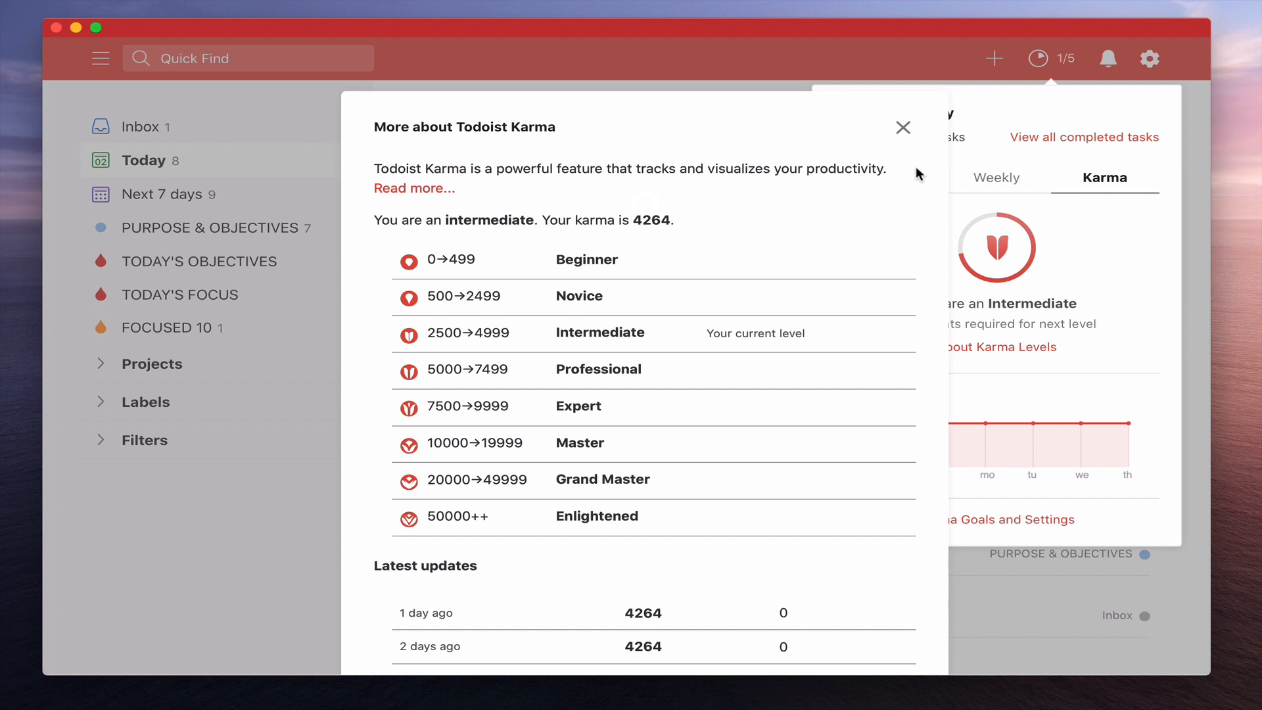
# Step: Close the karma explanation and return to the task list
pyautogui.click(901, 129)
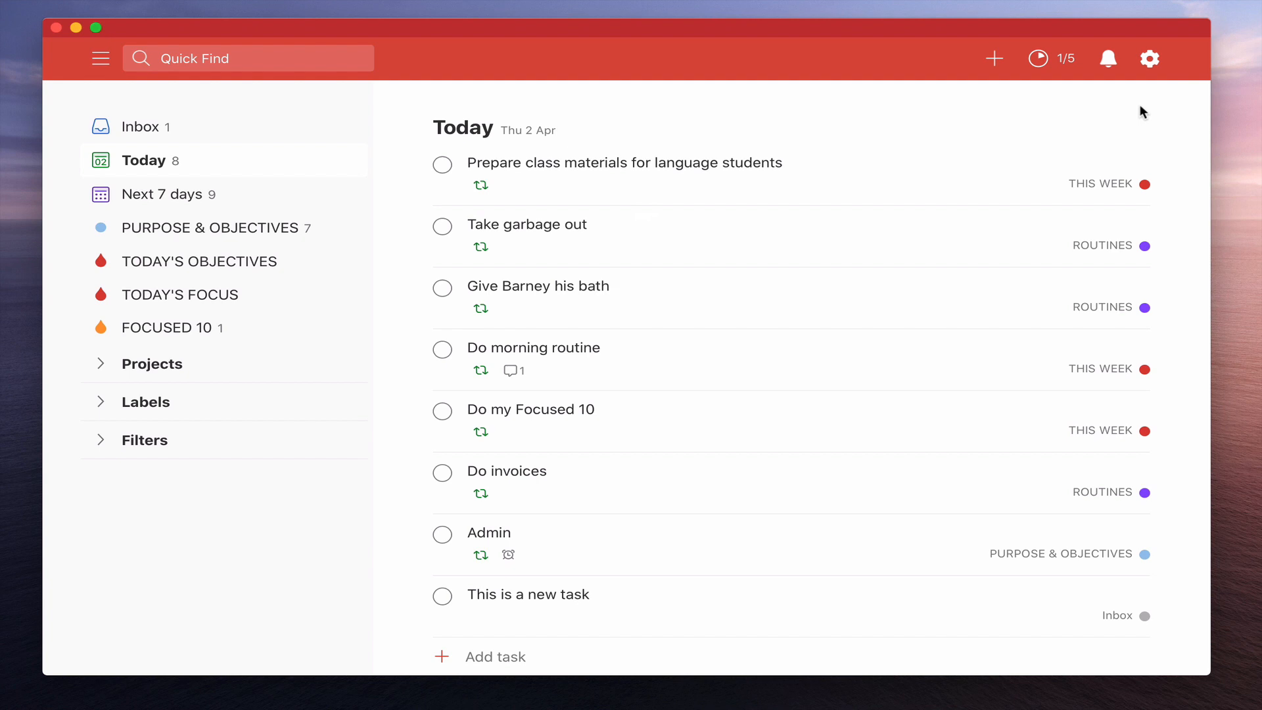
pyautogui.moveTo(789, 173)
pyautogui.click(680, 173)
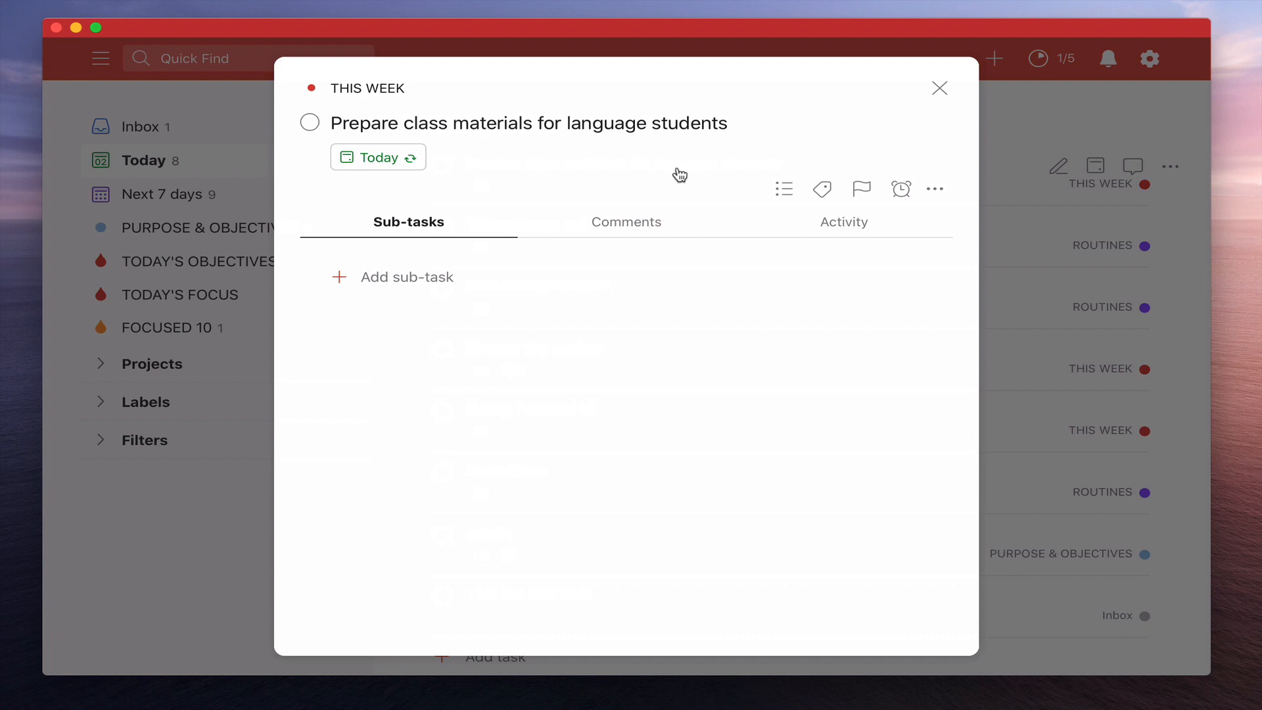
pyautogui.click(939, 90)
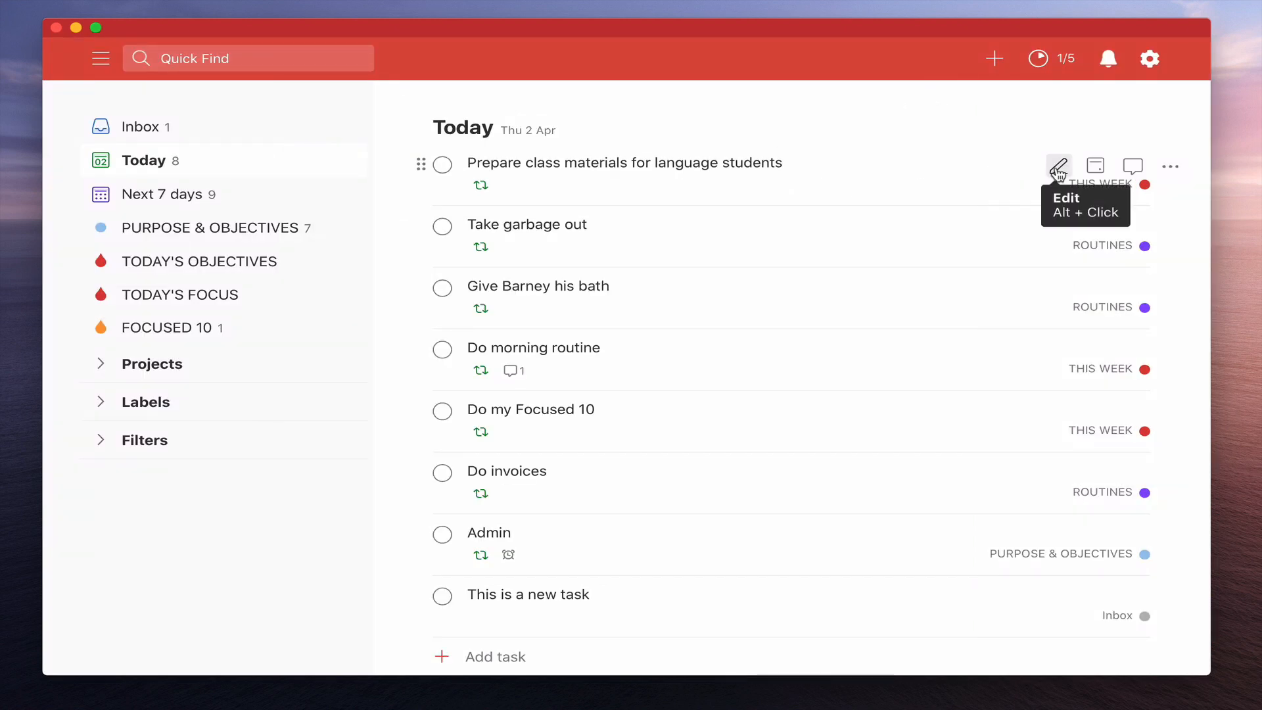
pyautogui.moveTo(1058, 166)
pyautogui.click(1058, 170)
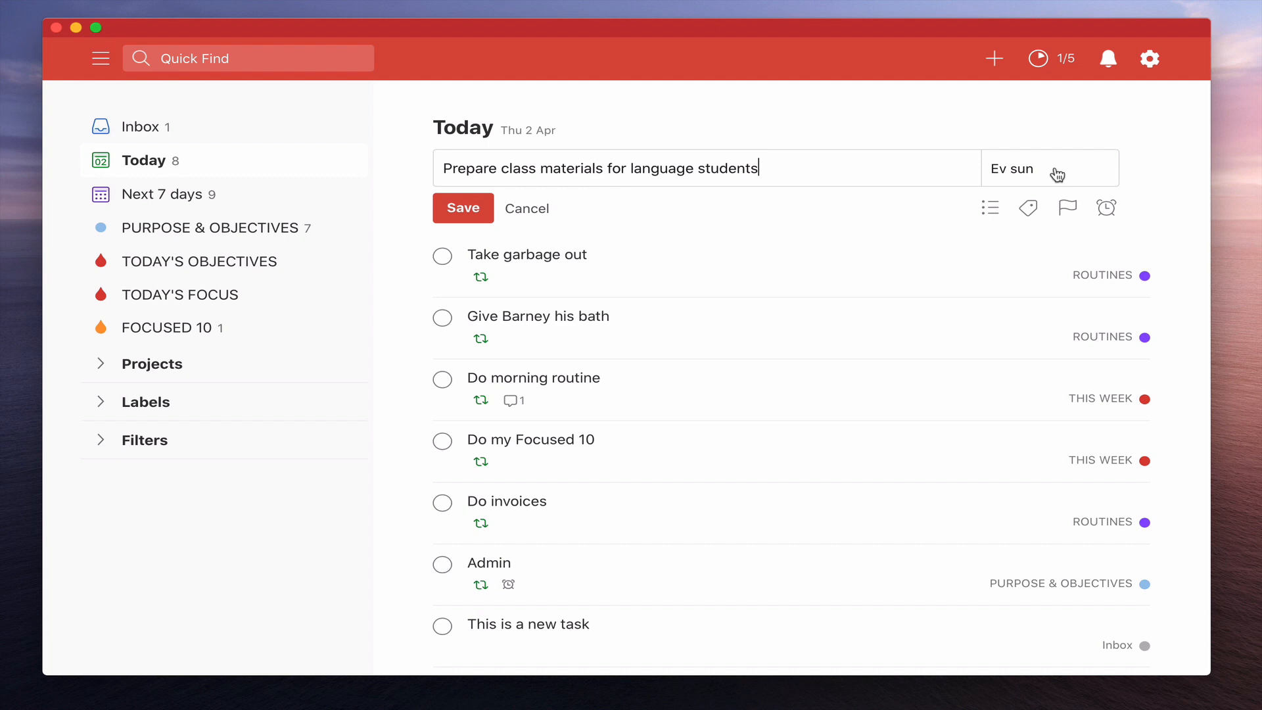
pyautogui.click(462, 208)
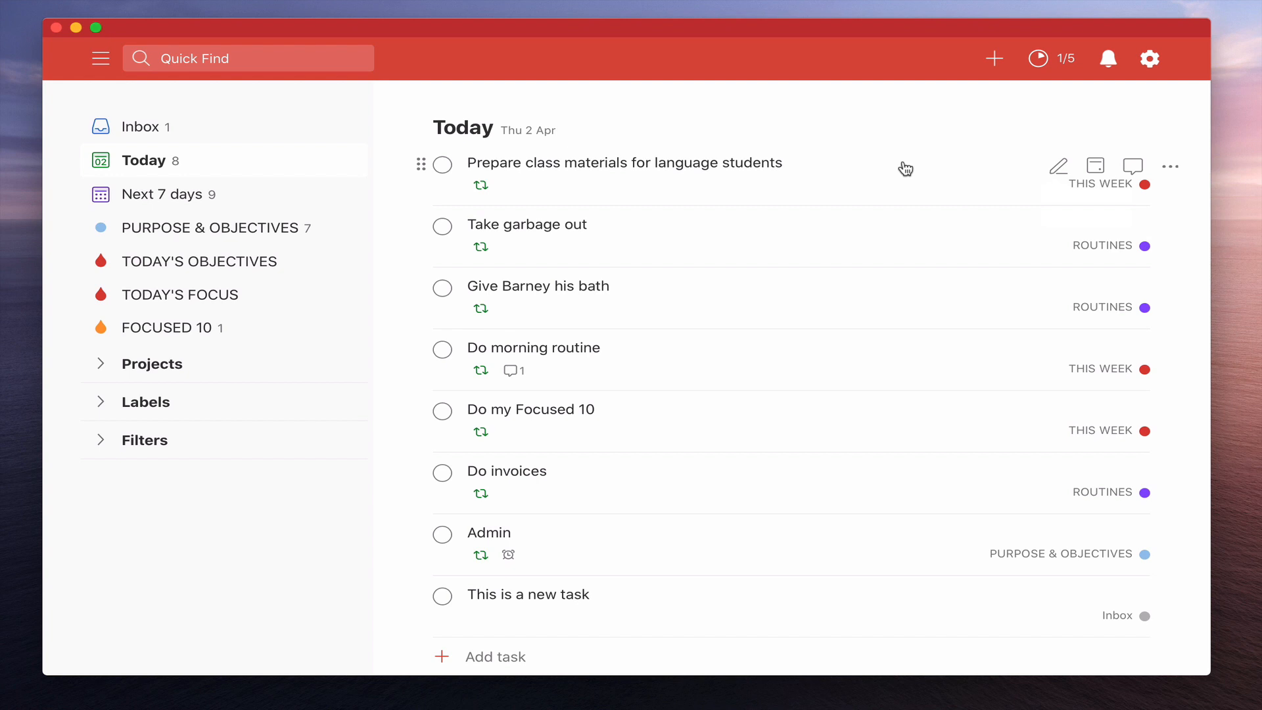
pyautogui.click(839, 166)
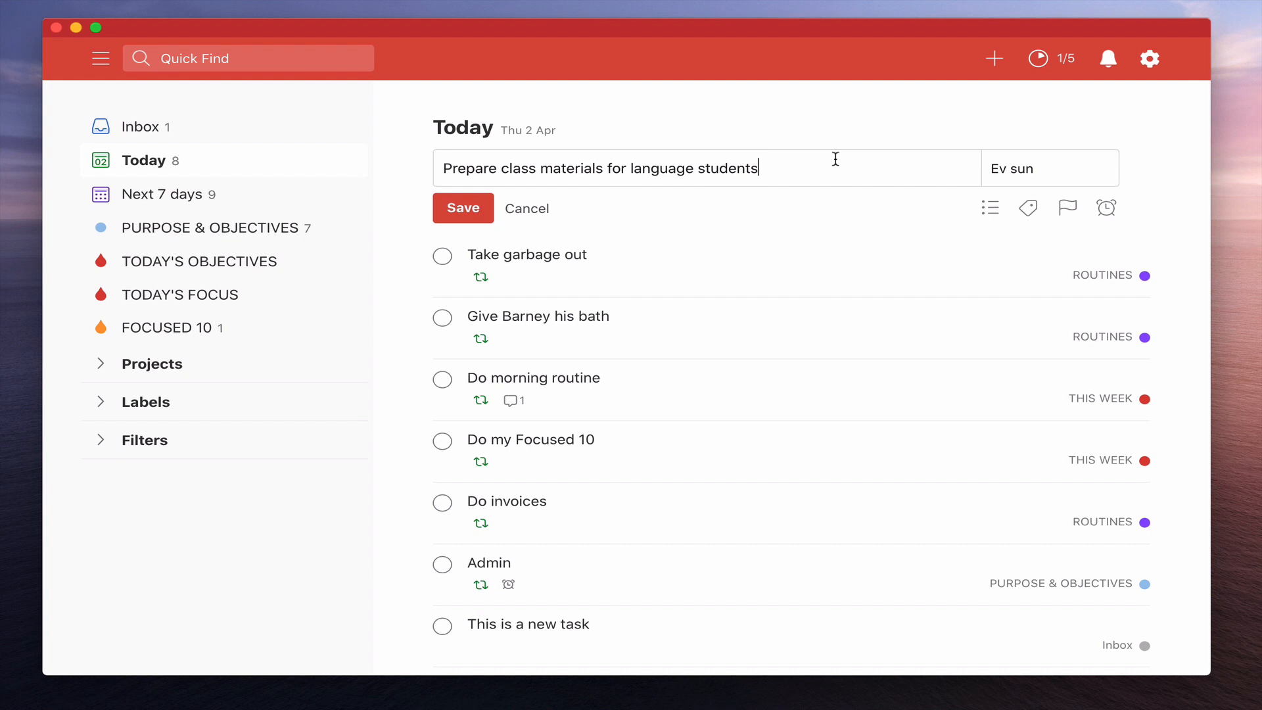
pyautogui.click(526, 209)
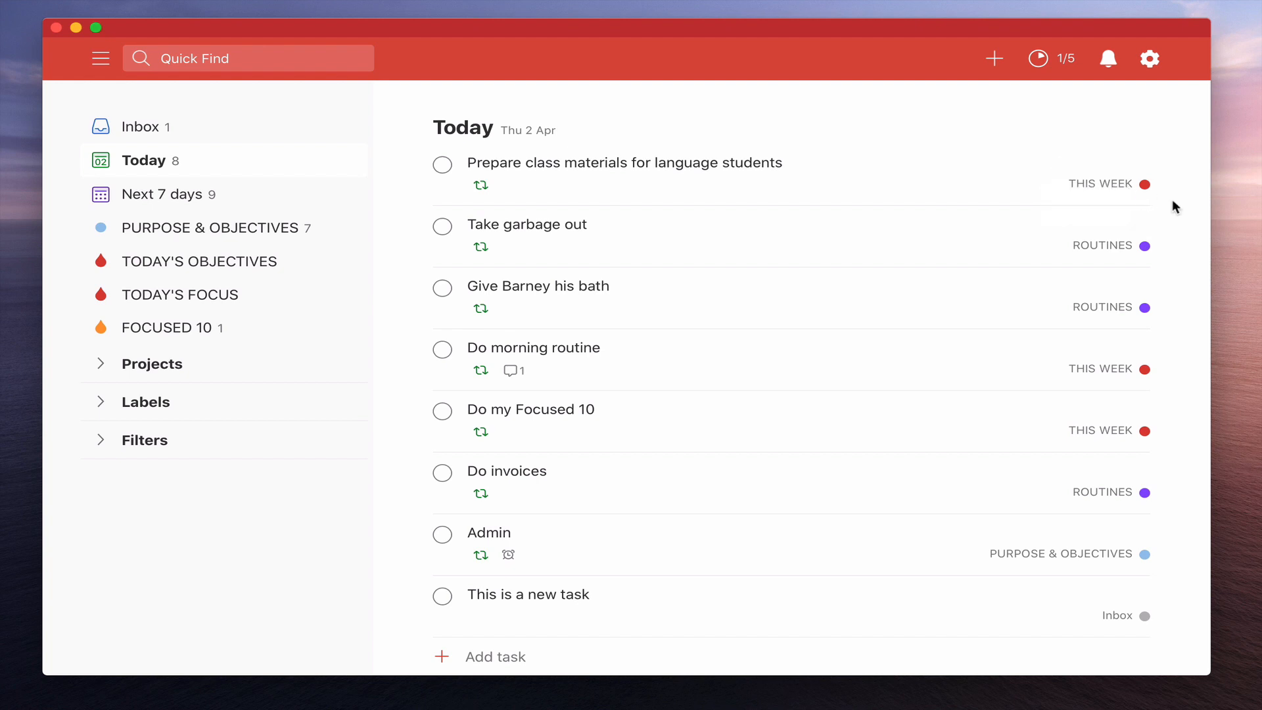
pyautogui.click(1172, 169)
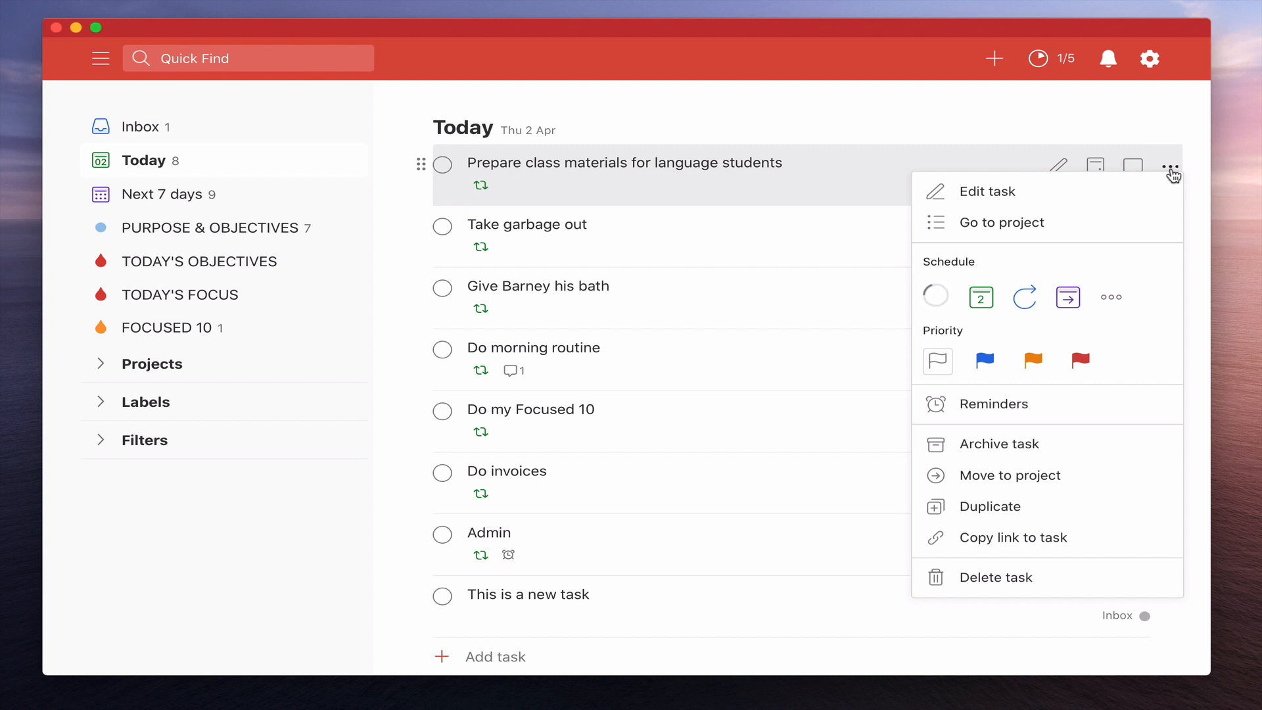
pyautogui.click(1198, 185)
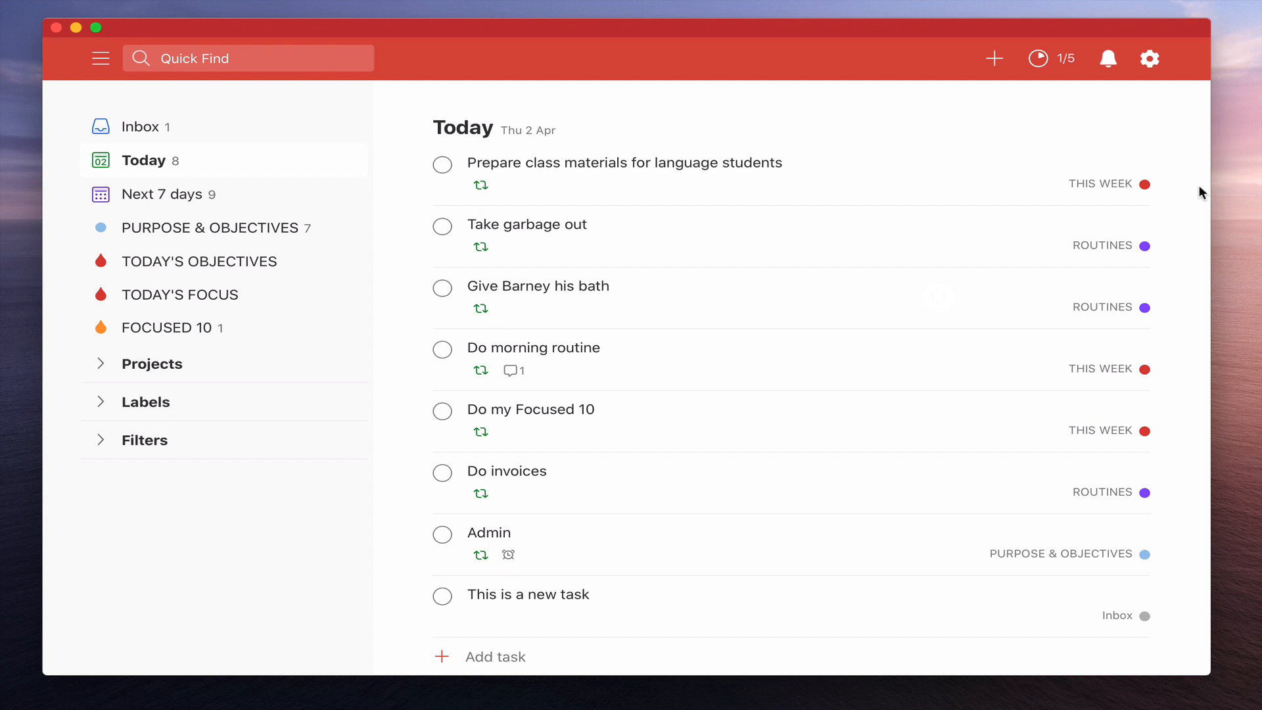
# Step: Apply the Dark theme from the Settings Theme page
pyautogui.click(1148, 59)
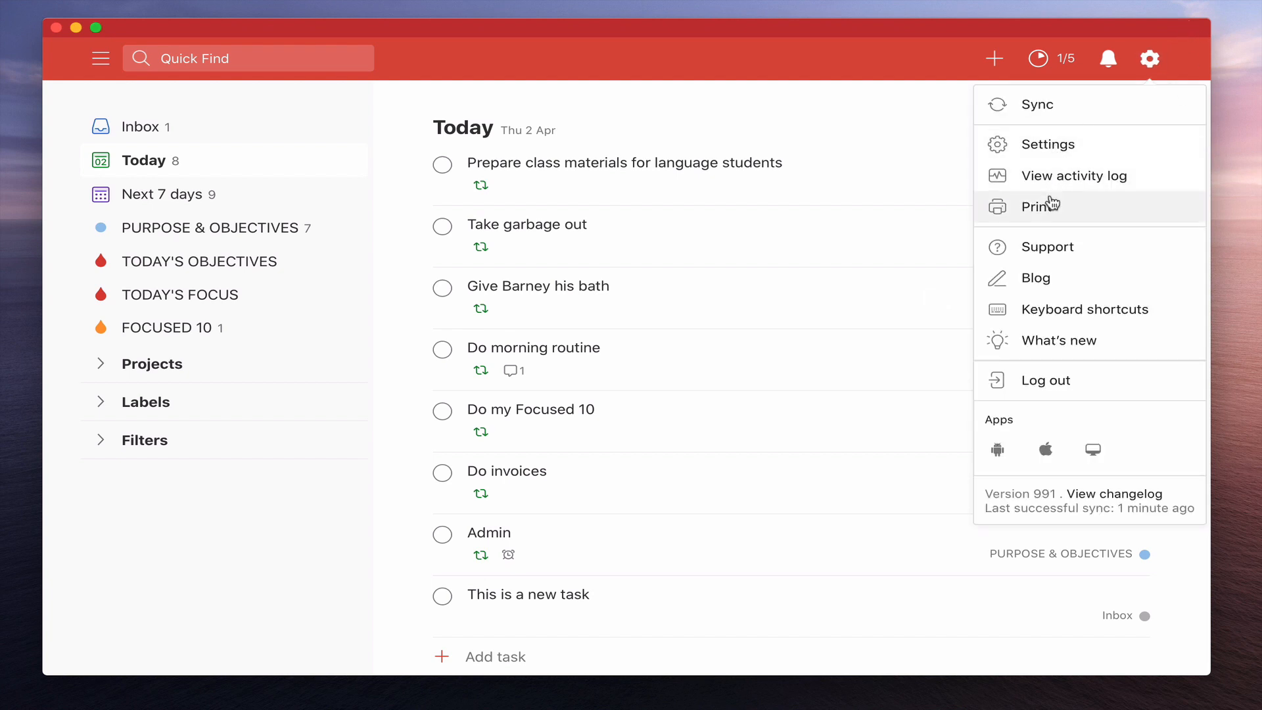
pyautogui.click(1048, 144)
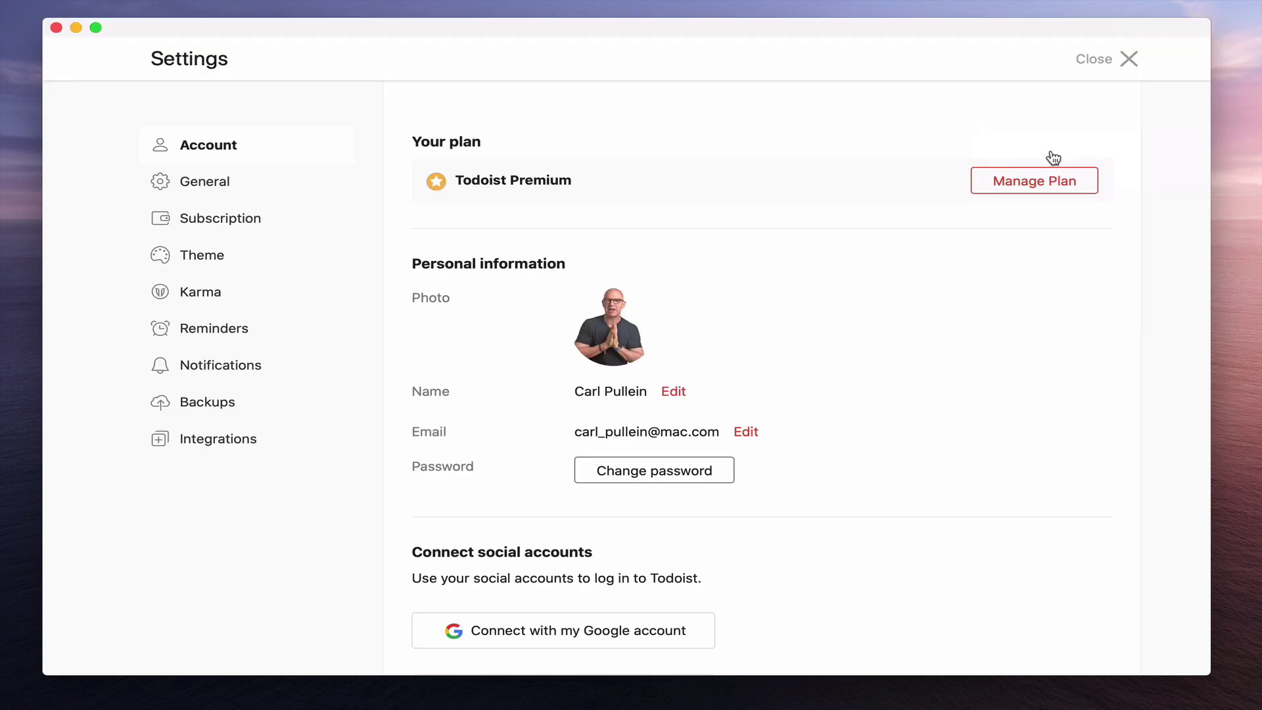
pyautogui.click(202, 255)
pyautogui.click(865, 304)
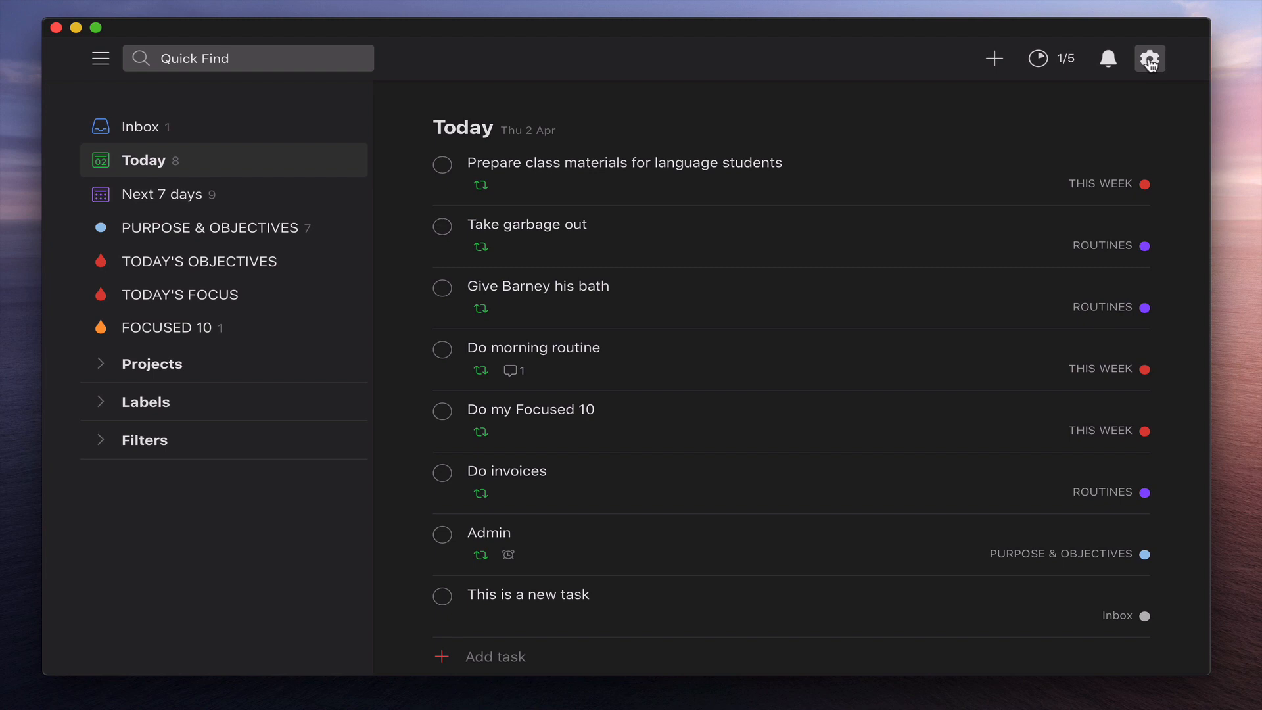
pyautogui.click(1150, 60)
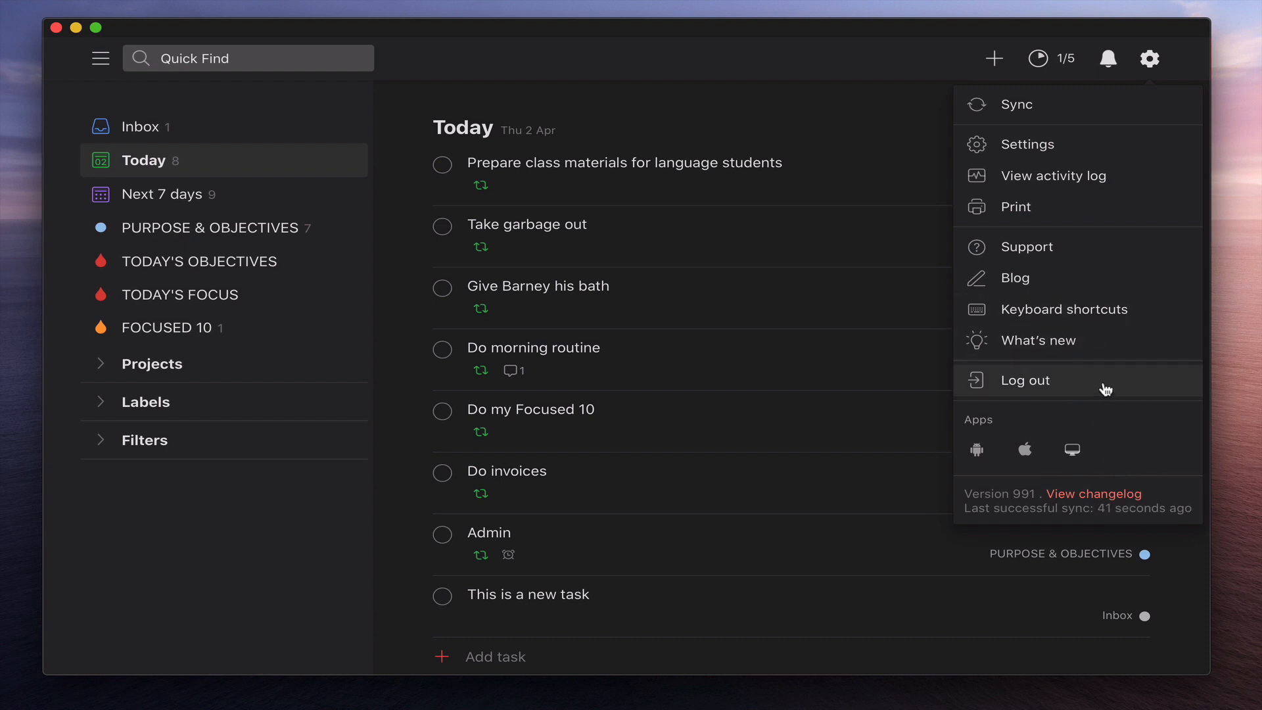
pyautogui.click(1186, 63)
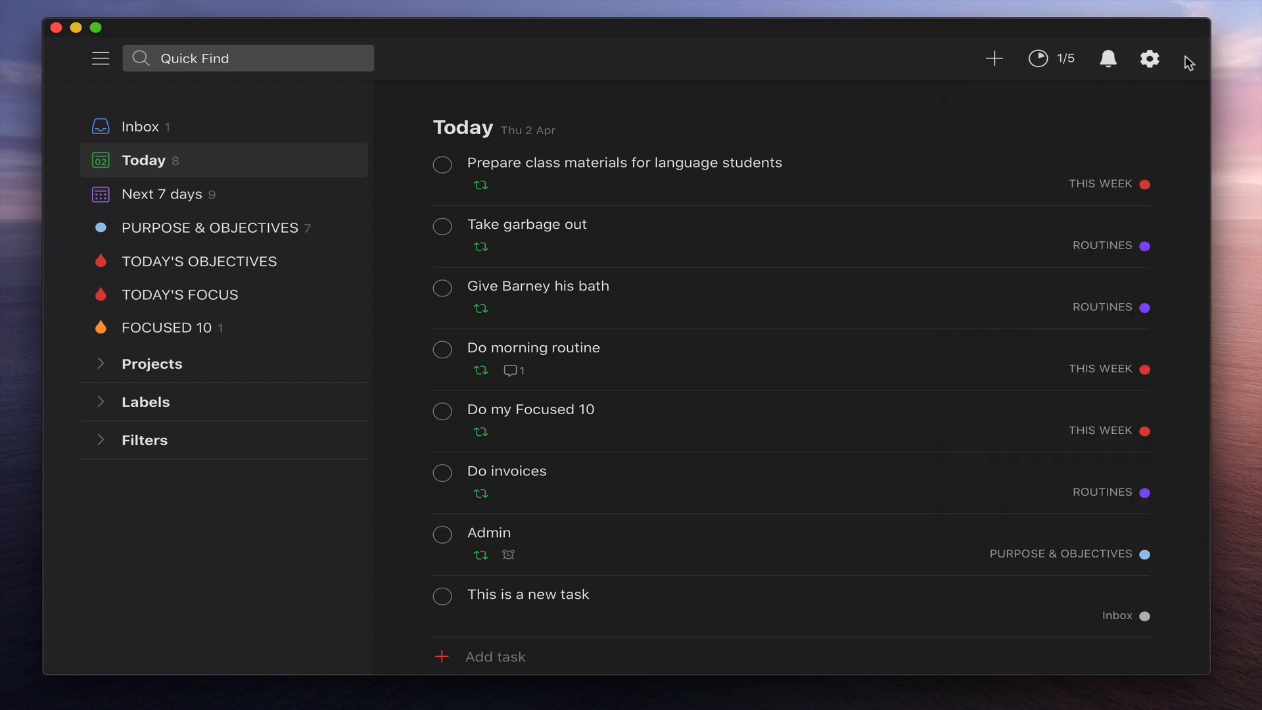